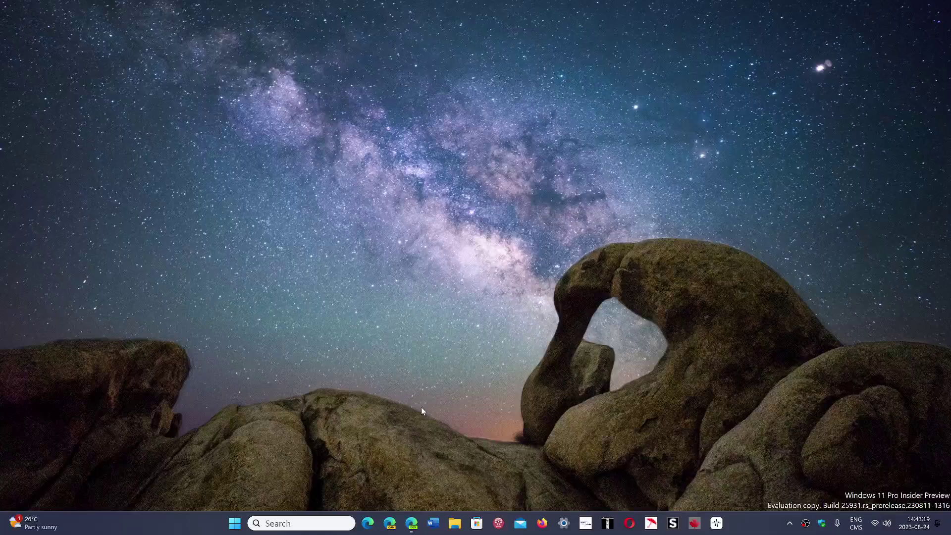
# Step: Bring up the Edge window showing the Gmail inbox from the taskbar
pyautogui.click(412, 522)
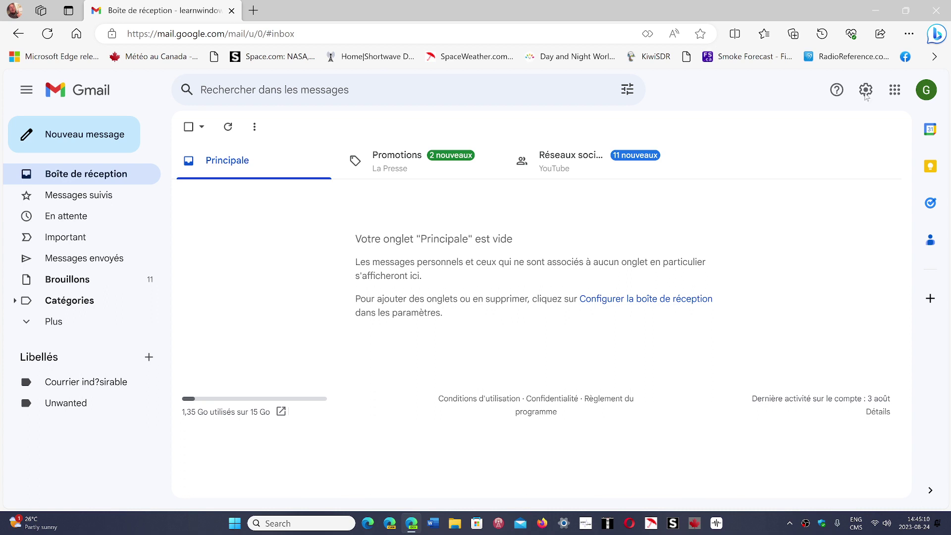
pyautogui.click(935, 11)
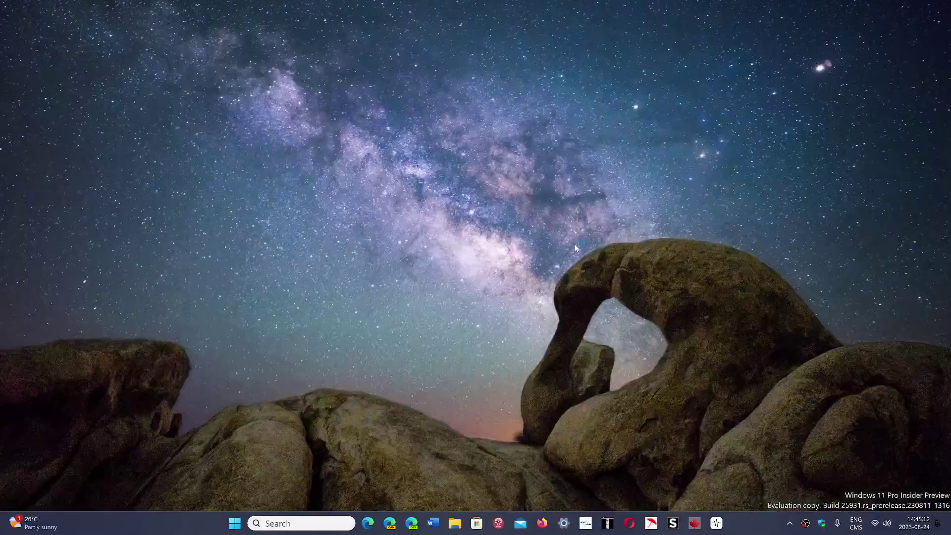